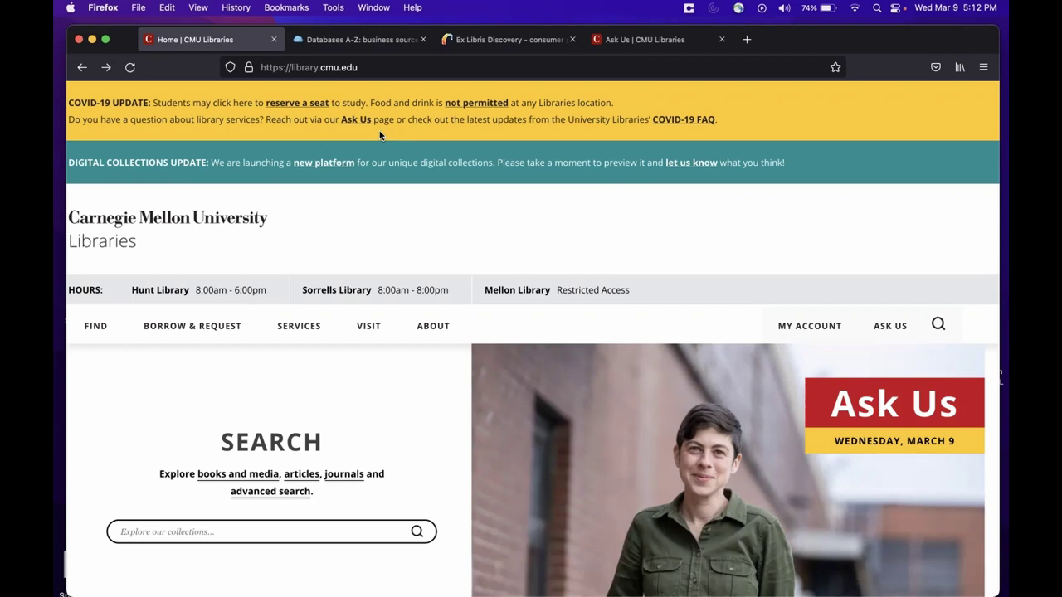
Step: Point out the library website address and highlight the SEARCH heading and its description
left_click(373, 70)
left_click(113, 424)
scroll(114, 425, "down", 2)
scroll(113, 425, "down", 3)
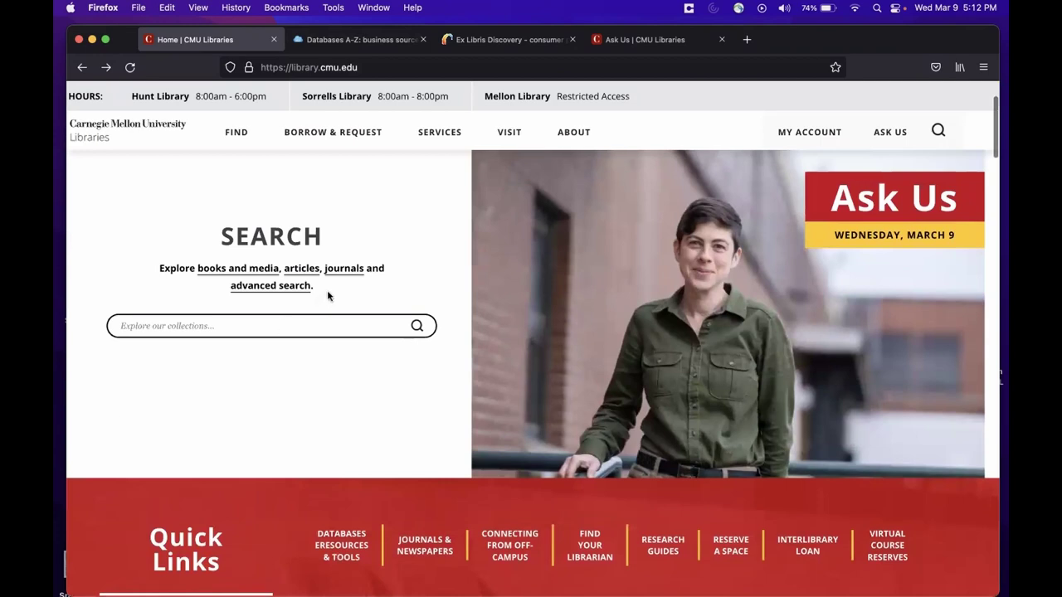
left_click_drag(325, 291, 219, 241)
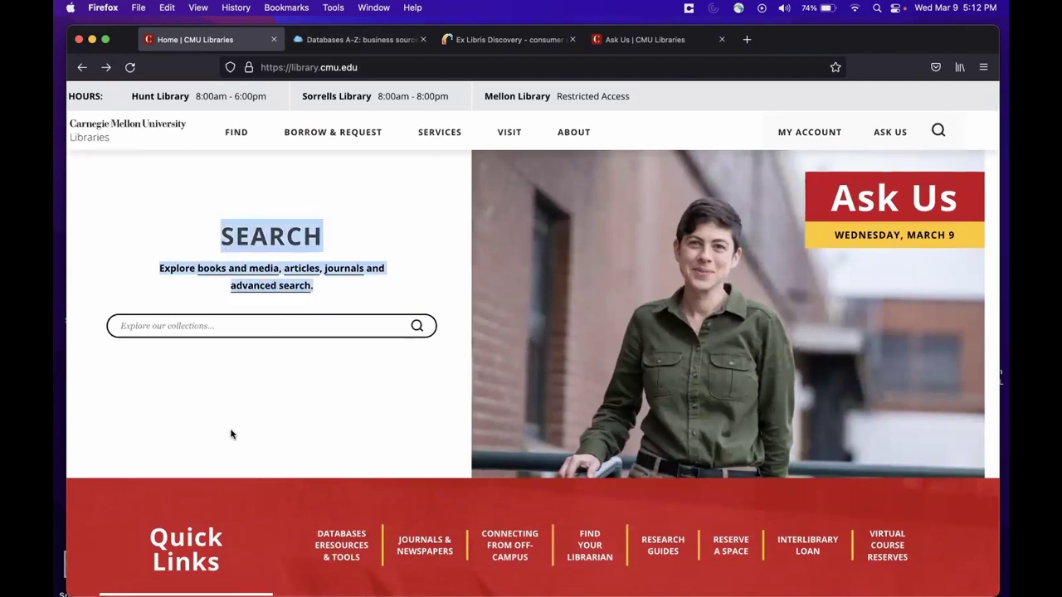
scroll(243, 462, "down", 4)
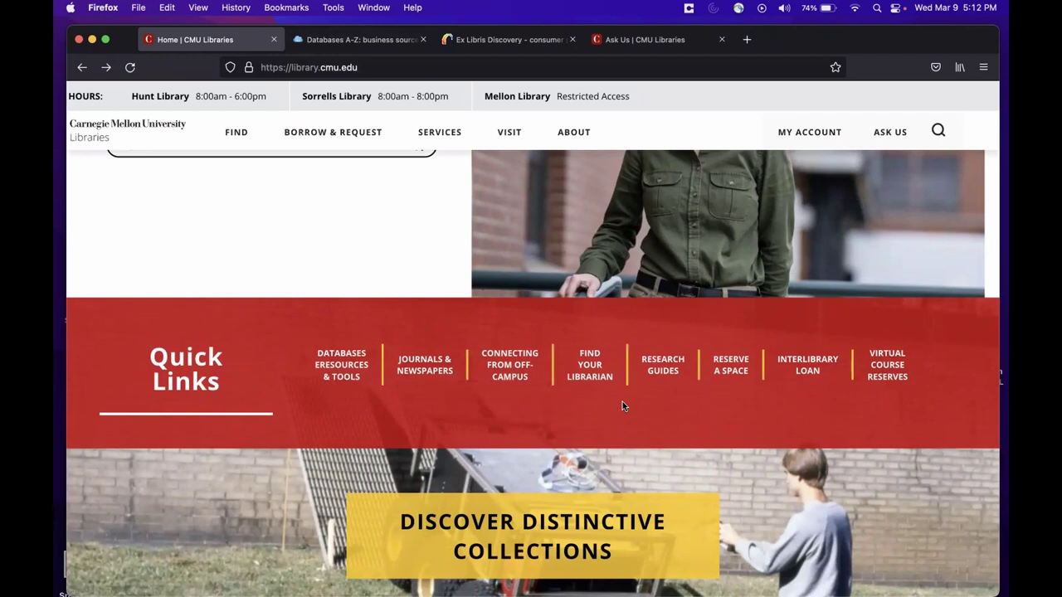
Step: Open the Connecting From Off-Campus quick link and highlight the VPN (Virtual Private Network) and EZproxy headings
left_click(509, 369)
scroll(509, 368, "down", 5)
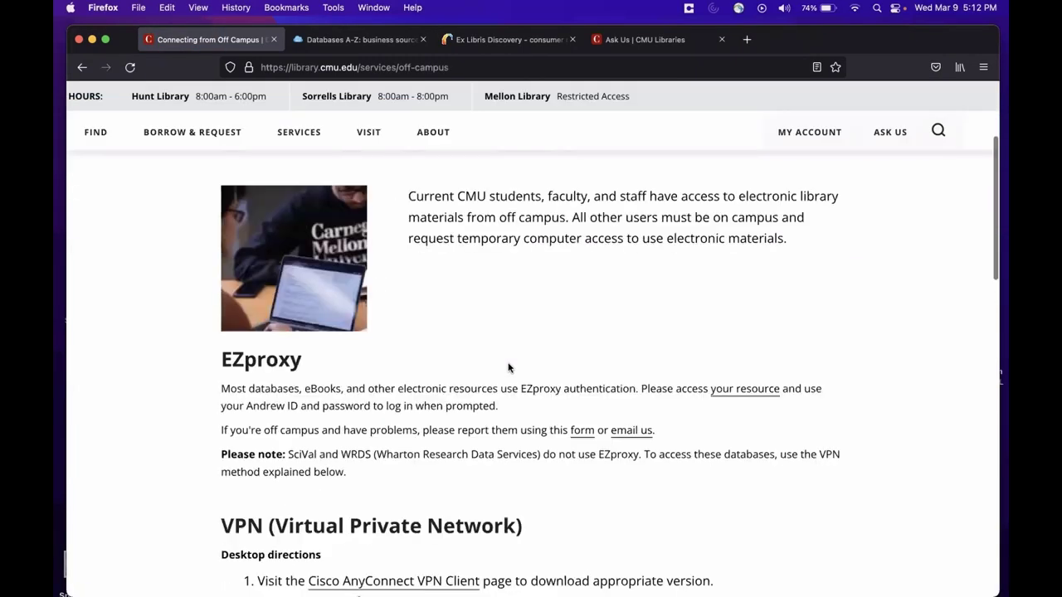
scroll(510, 368, "up", 1)
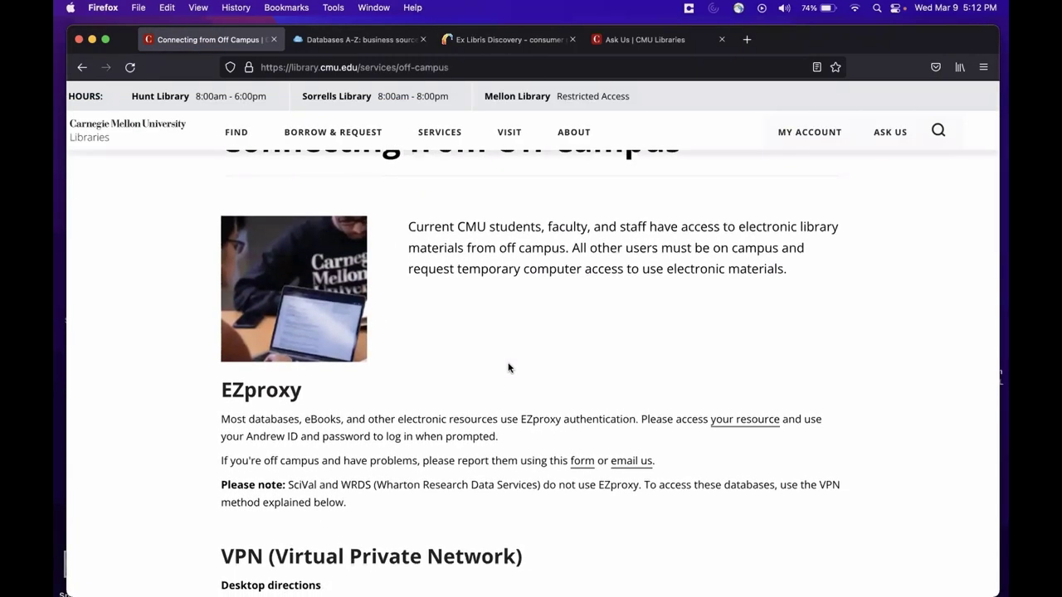
scroll(509, 368, "down", 1)
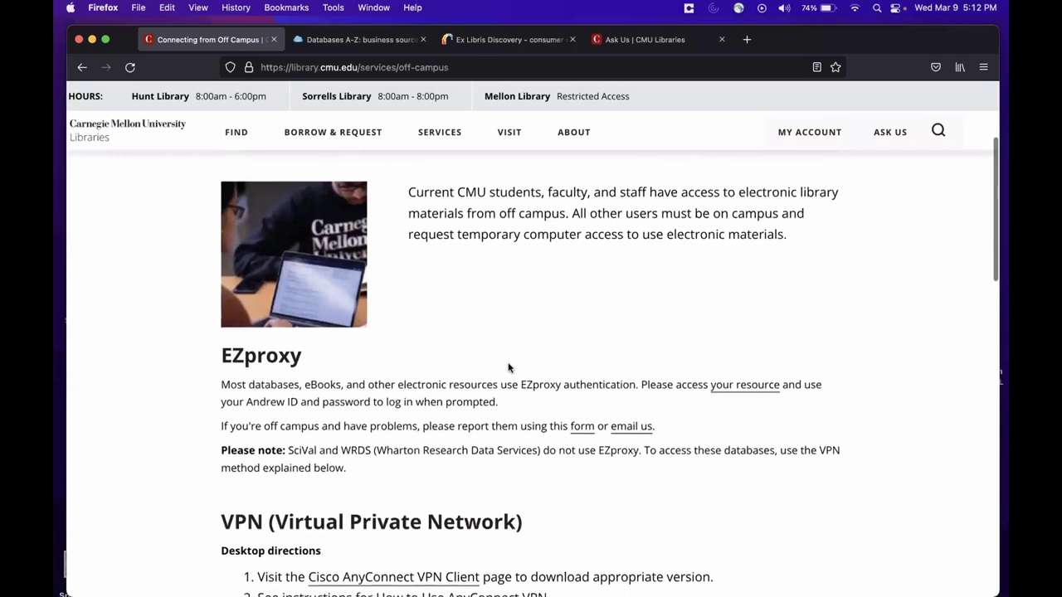
left_click_drag(219, 355, 307, 364)
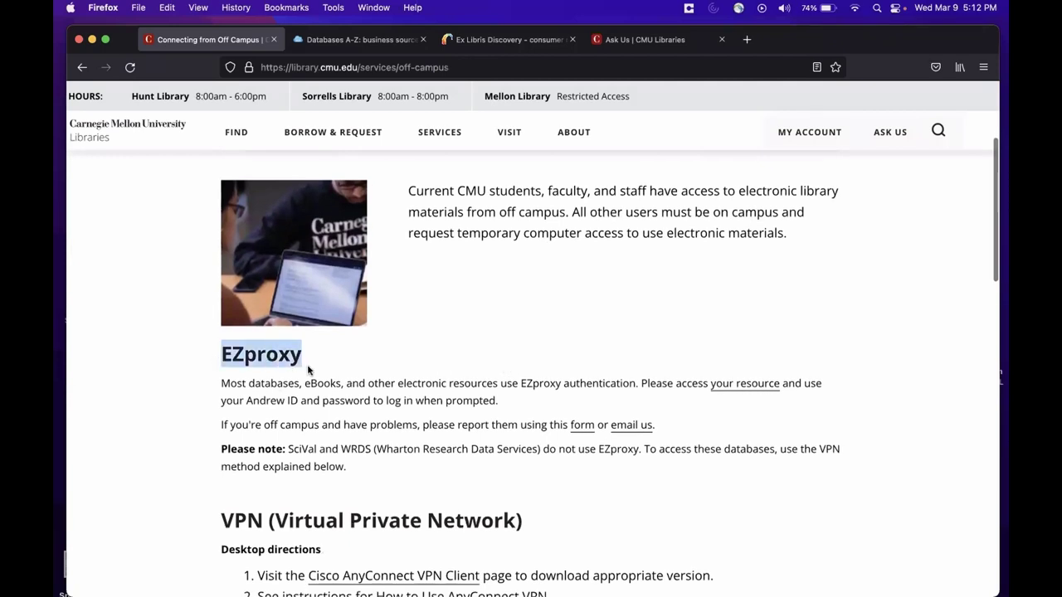
scroll(230, 440, "down", 2)
left_click_drag(214, 446, 524, 444)
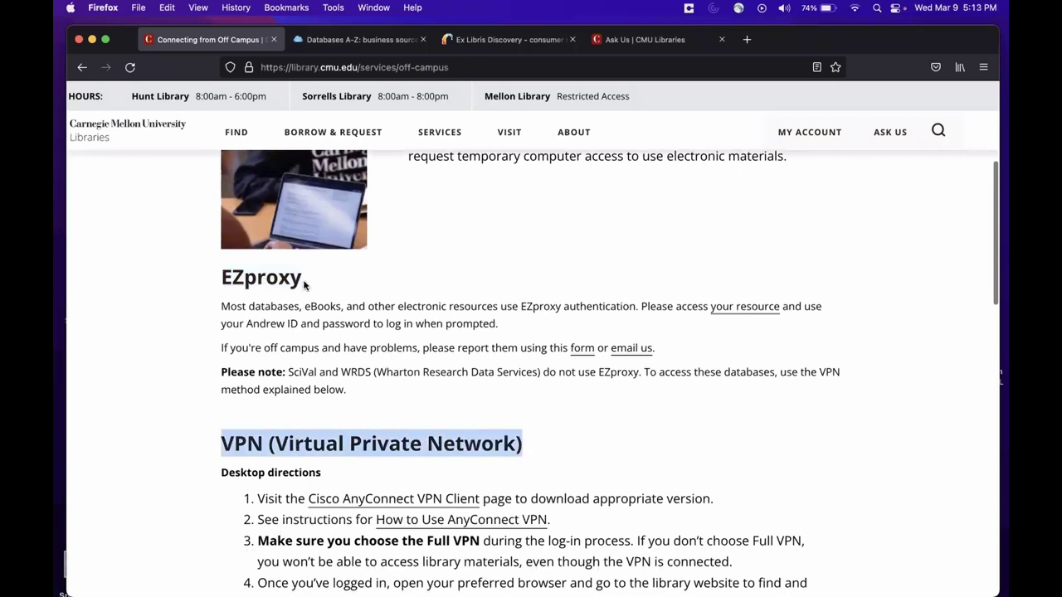
left_click_drag(307, 286, 214, 284)
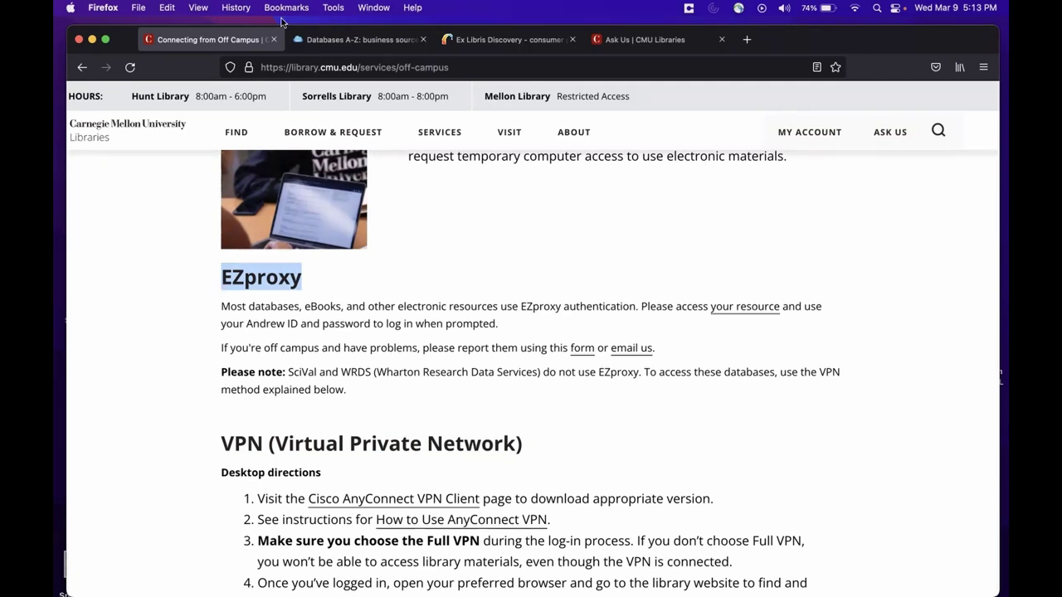
Step: Back in the Databases A-Z results, highlight and open Business Source Premier
left_click(313, 40)
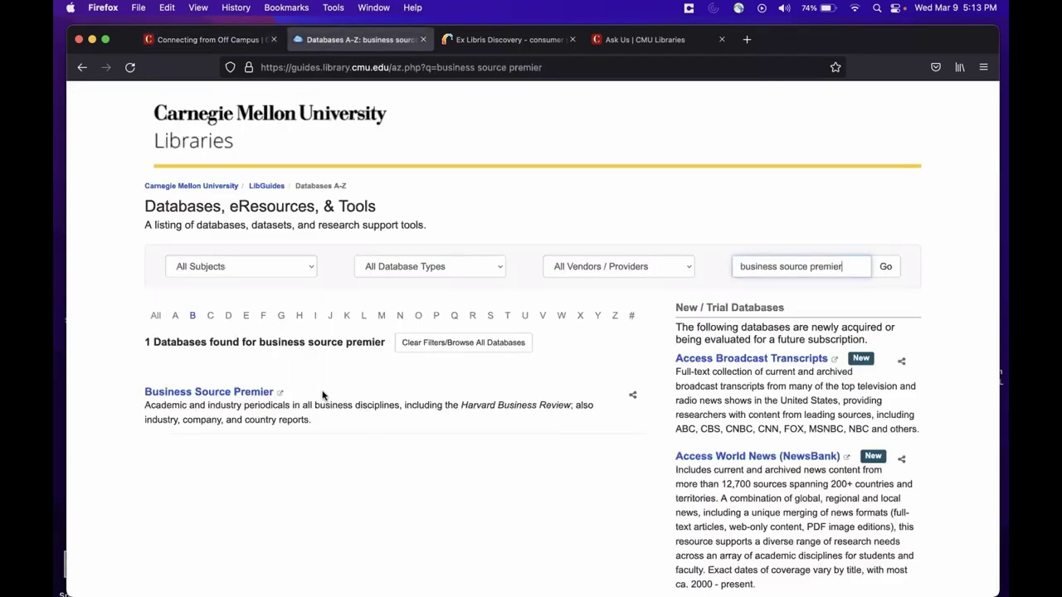
left_click_drag(303, 394, 144, 395)
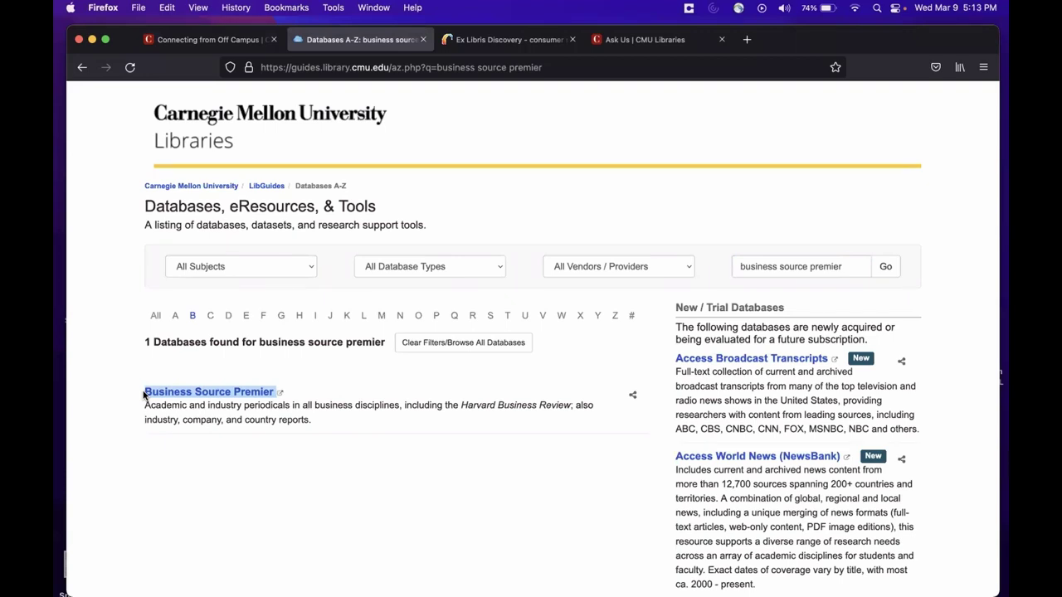
left_click(187, 392)
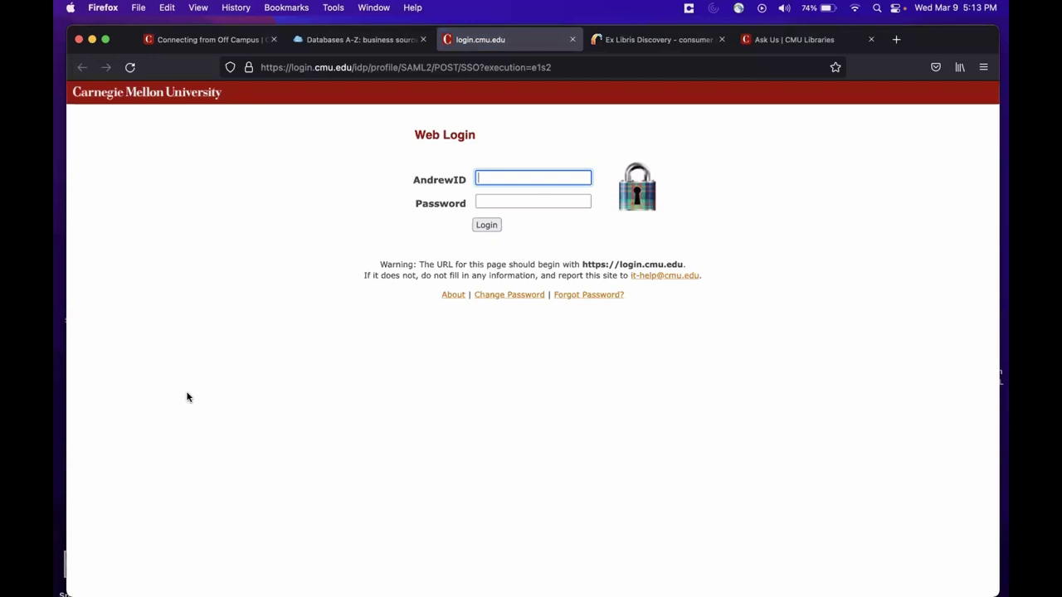
Step: Sign in to CMU Web Login with the AndrewID and password, declining to save the login
key("Tab")
type("•••••••••••••••")
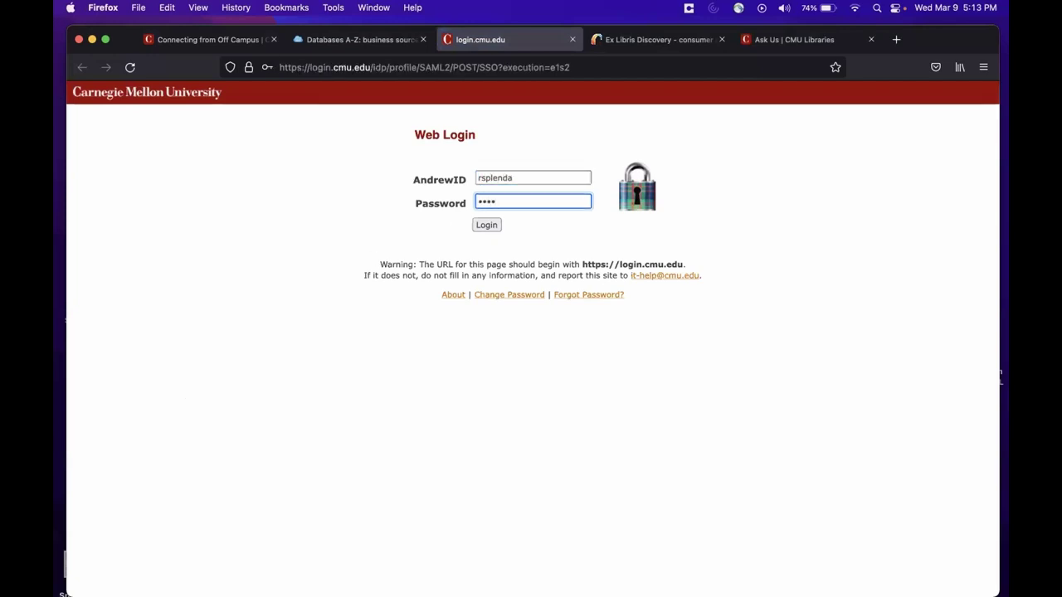
key("Return")
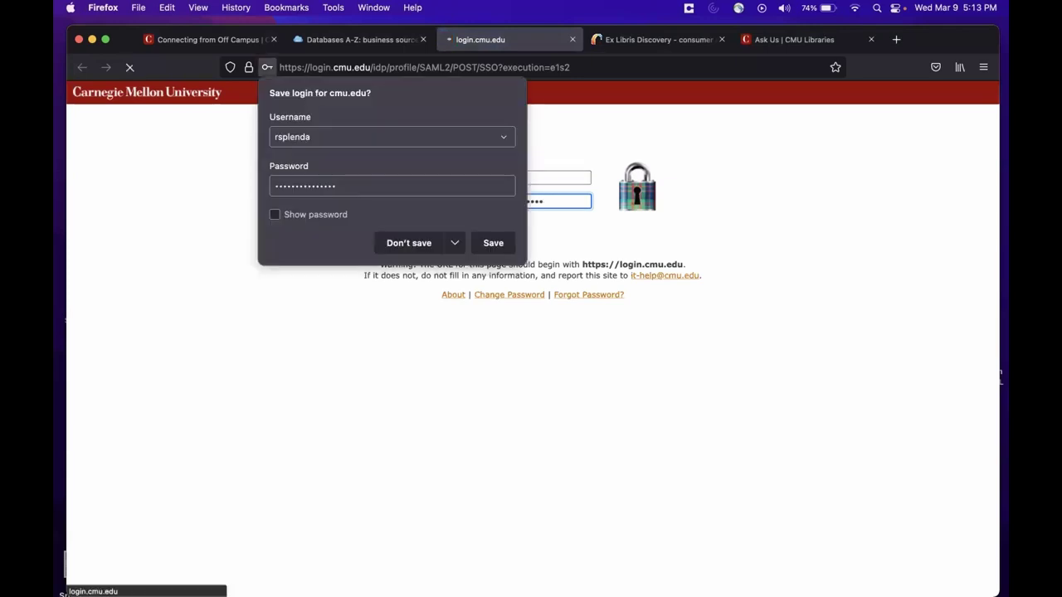
left_click(395, 245)
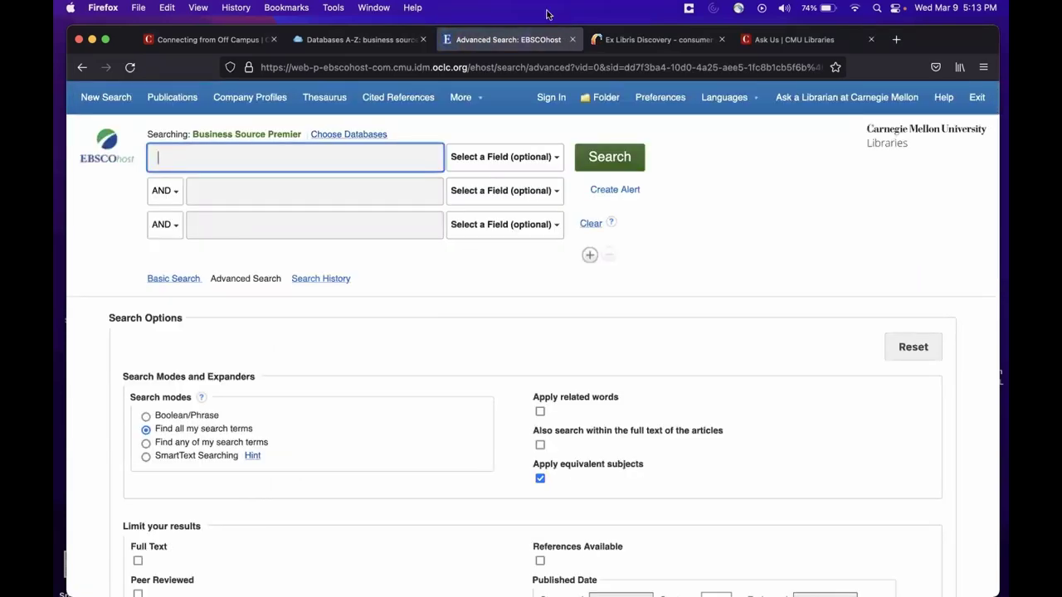
Step: Close the EBSCOhost tab and return to the VPN section of the Connecting from Off Campus page
left_click(570, 39)
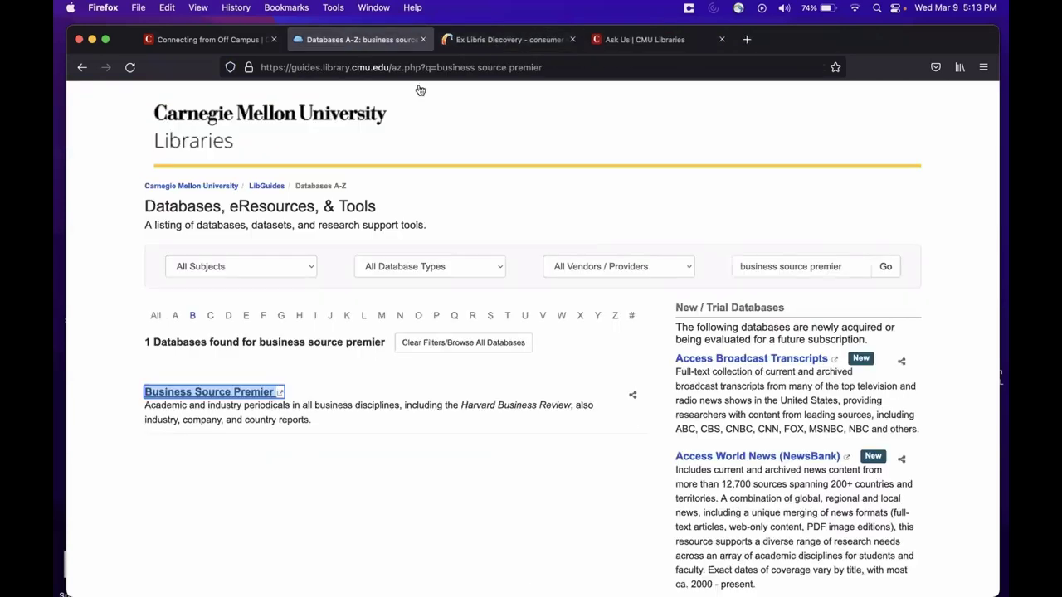
left_click(213, 42)
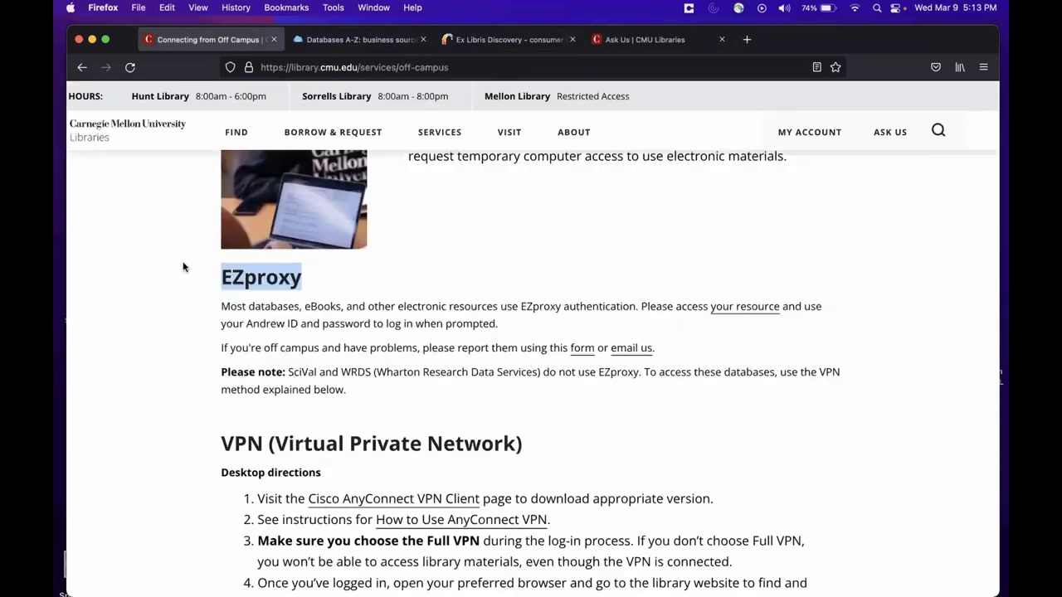
scroll(200, 286, "down", 3)
left_click_drag(220, 348, 533, 342)
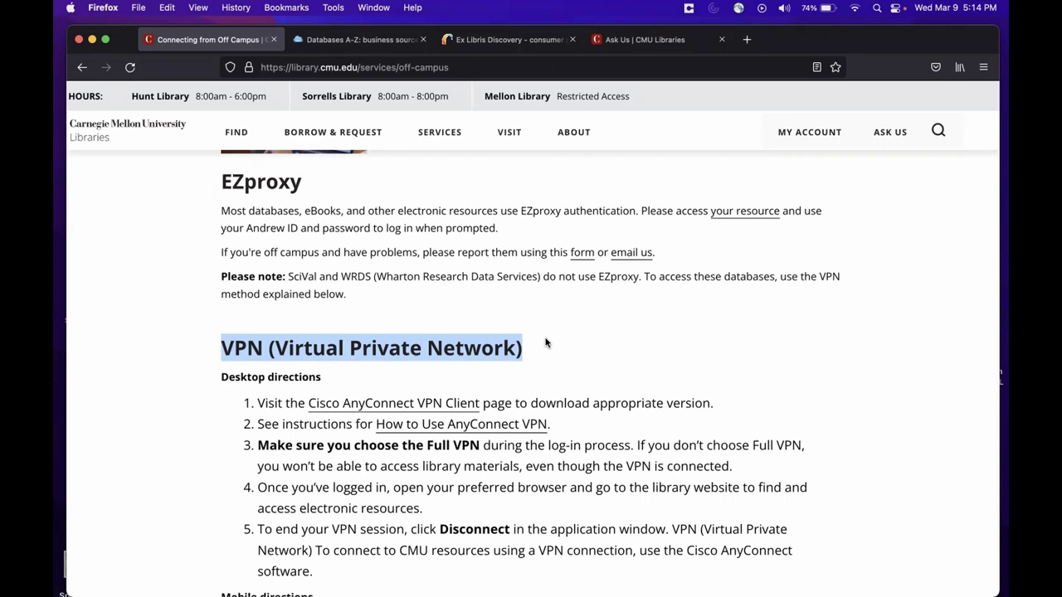
Step: Highlight the desktop VPN directions, then the step about choosing Full VPN
scroll(545, 343, "down", 2)
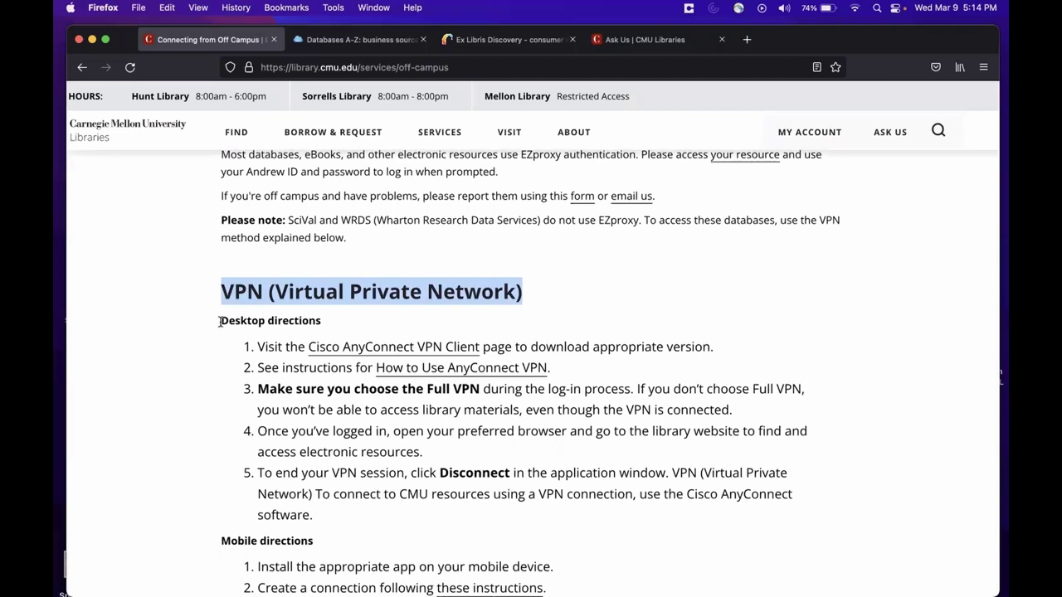
left_click_drag(220, 321, 367, 486)
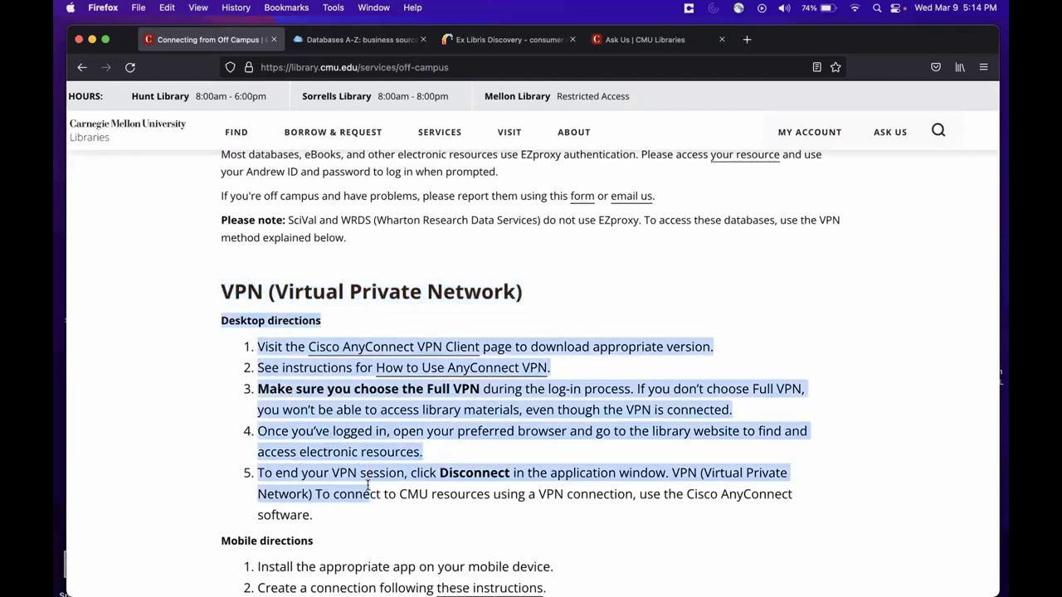
left_click(289, 451)
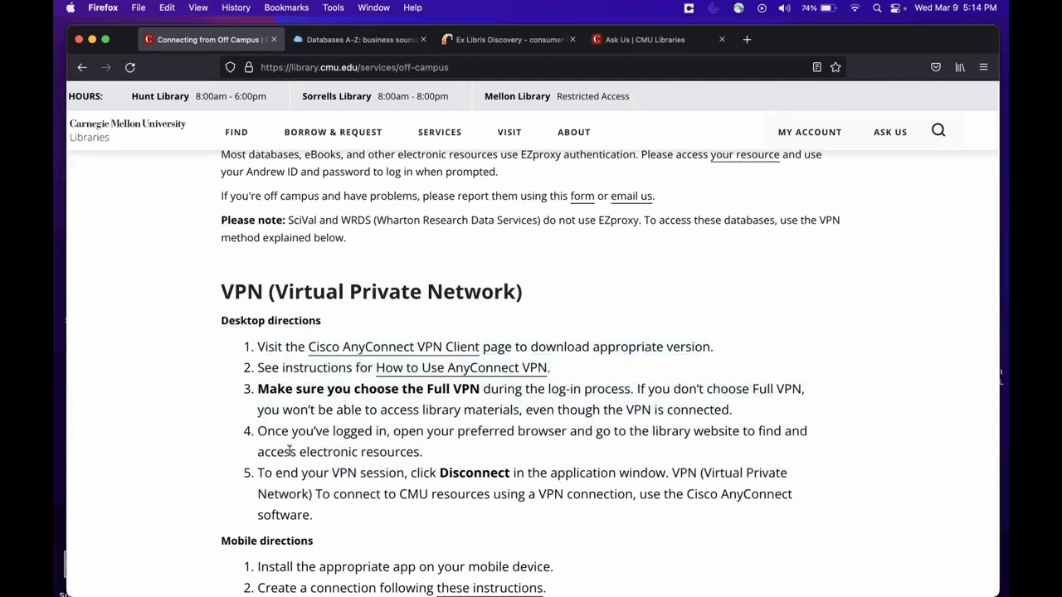
left_click_drag(264, 388, 467, 417)
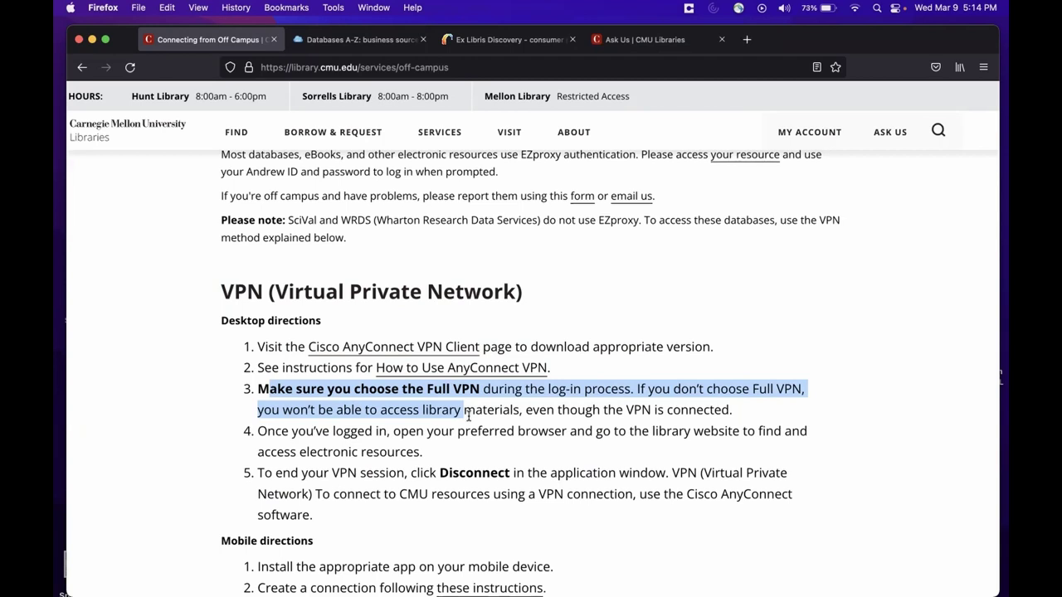
Step: Connect Cisco AnyConnect to vpn.cmu.edu with the Full VPN group and the account password
left_click(825, 265)
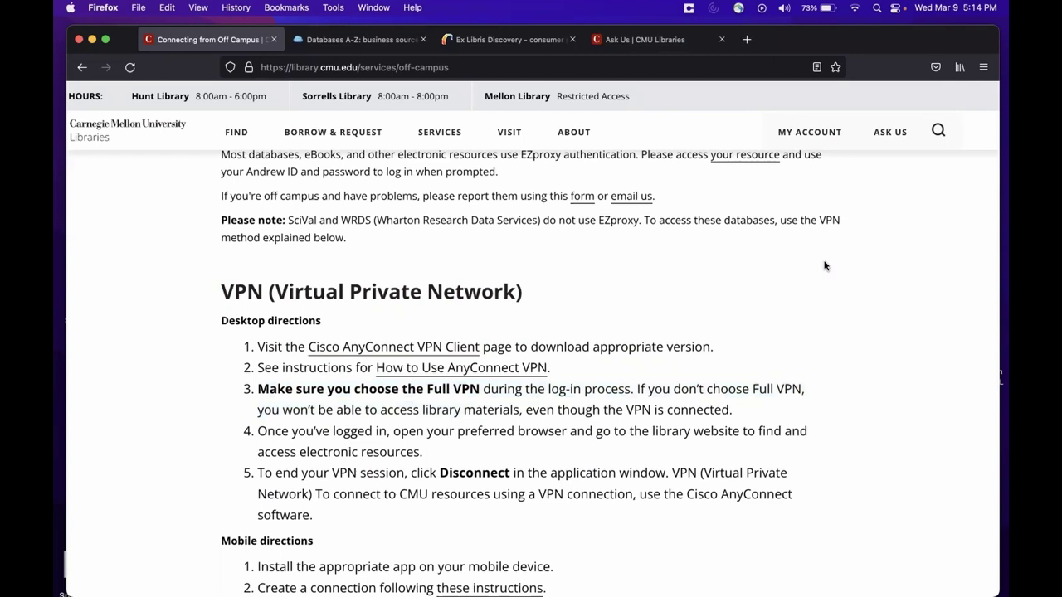
left_click(738, 8)
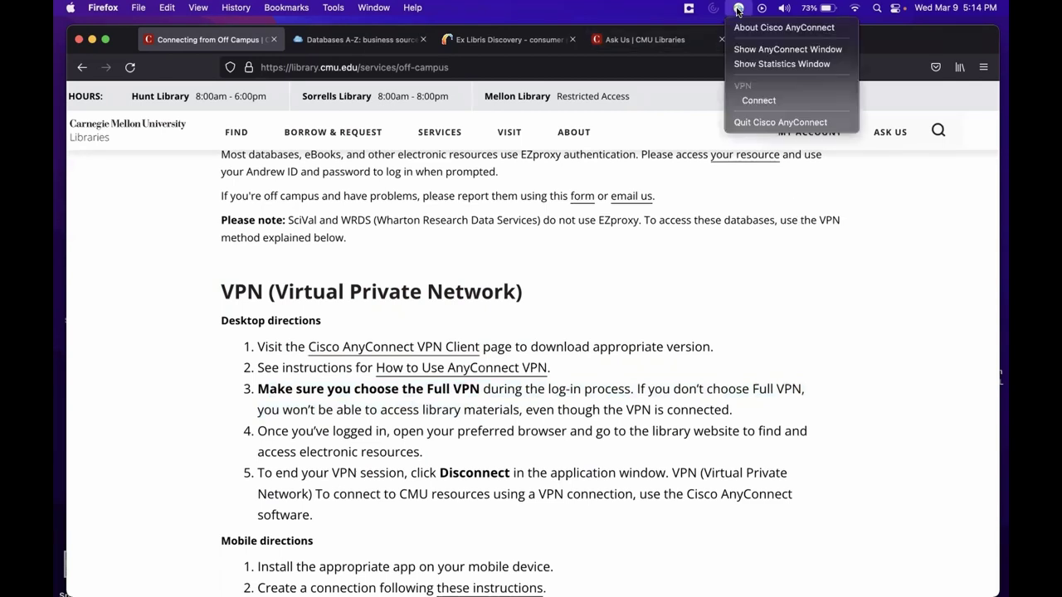
left_click(757, 100)
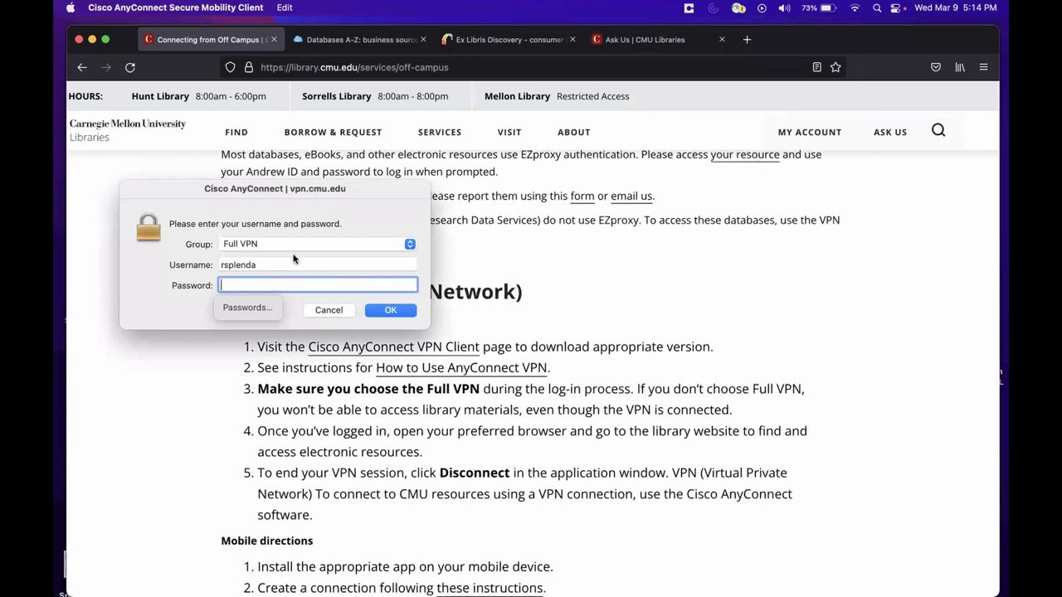
left_click(266, 244)
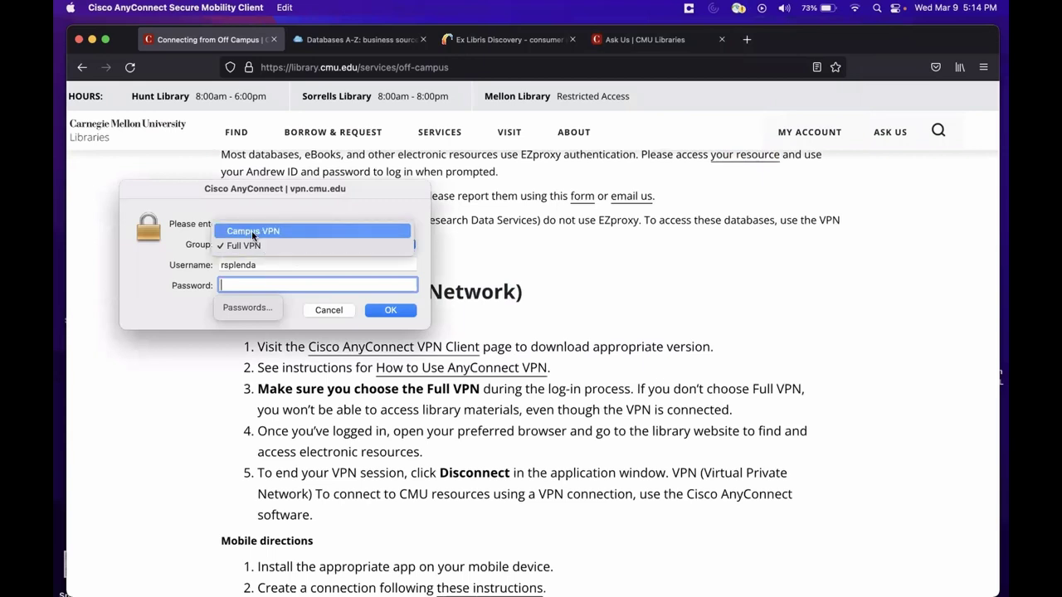
left_click(251, 231)
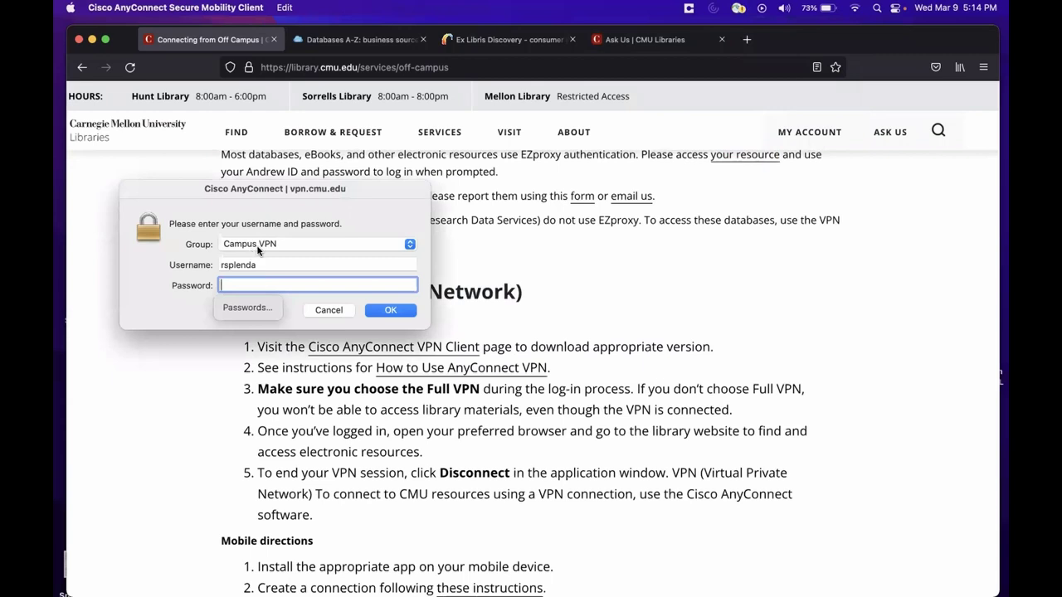
left_click(246, 244)
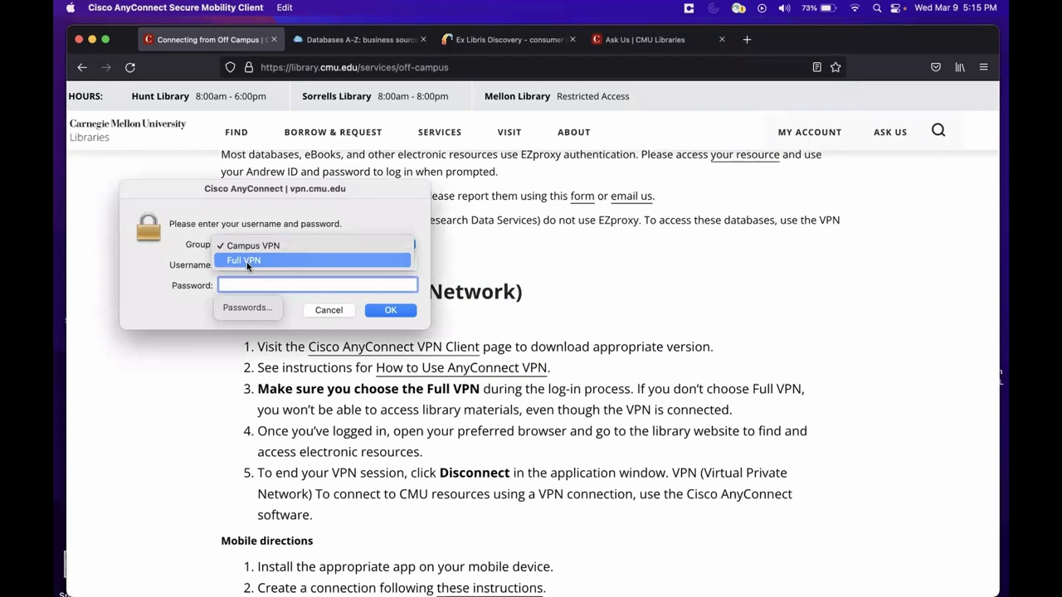
left_click(246, 262)
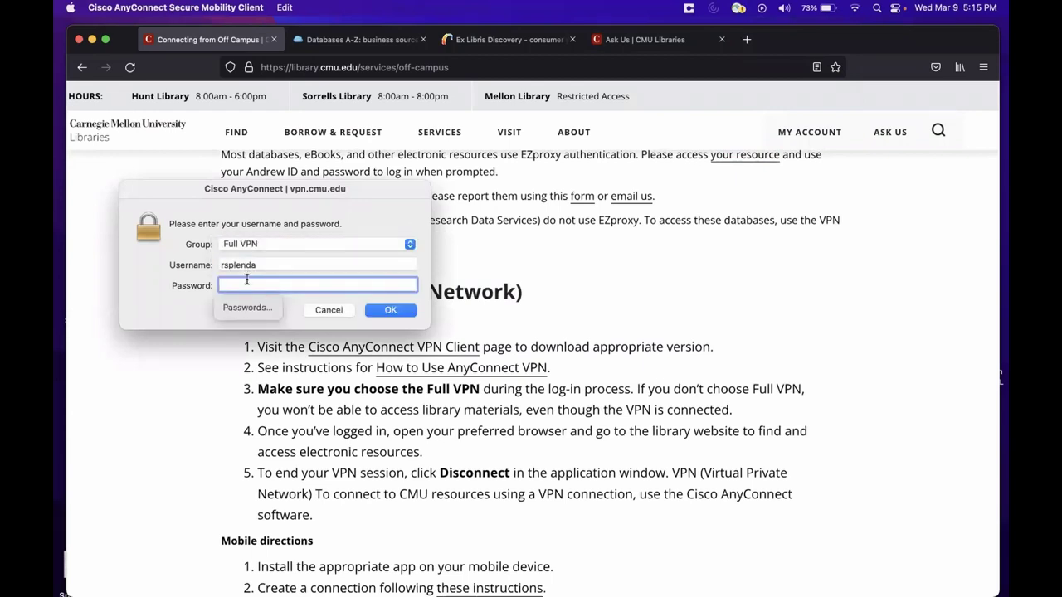
type("••••••••••")
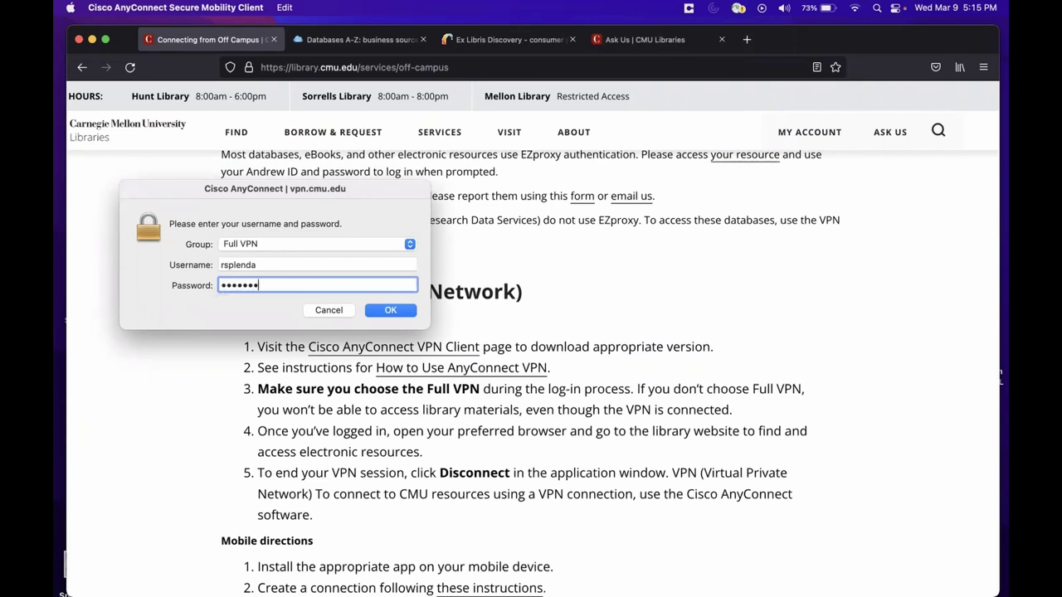
type("•••••")
left_click(372, 310)
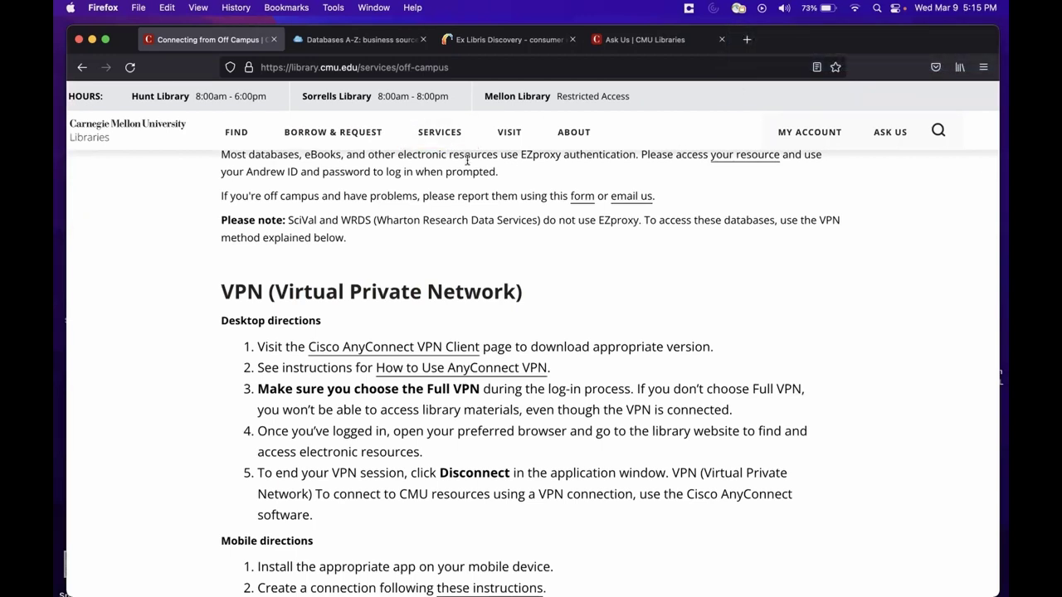
Step: Return to the Primo search results and scroll down to result 2's Download PDF link
left_click(476, 41)
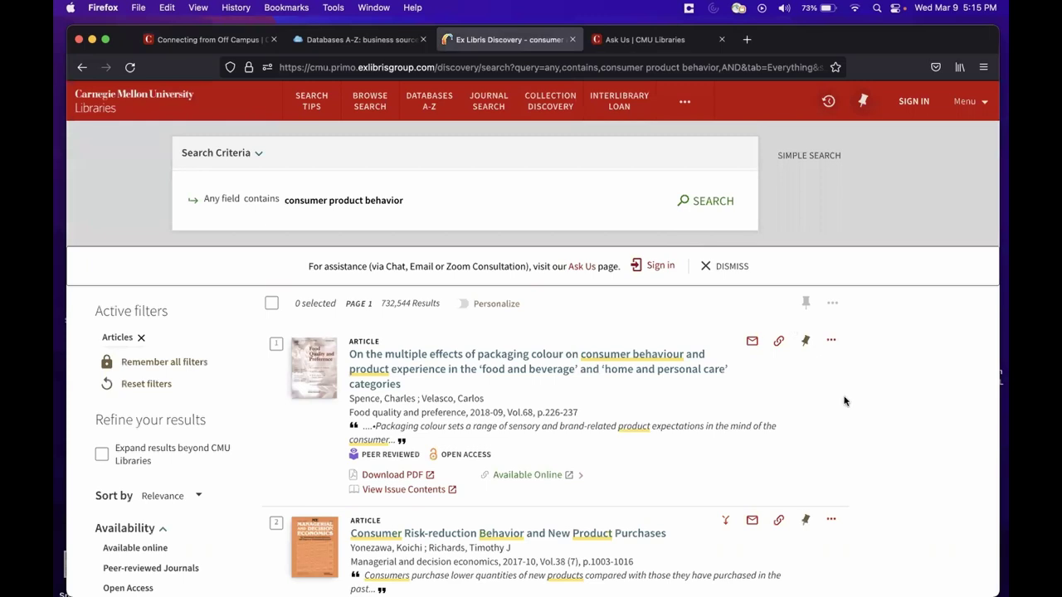
scroll(844, 402, "down", 5)
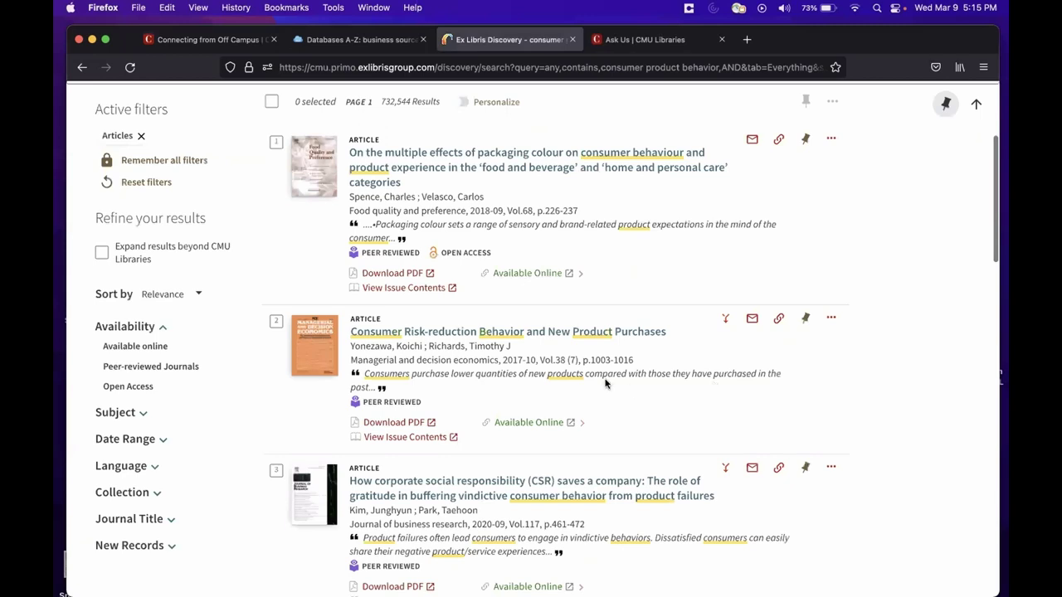
scroll(608, 385, "down", 1)
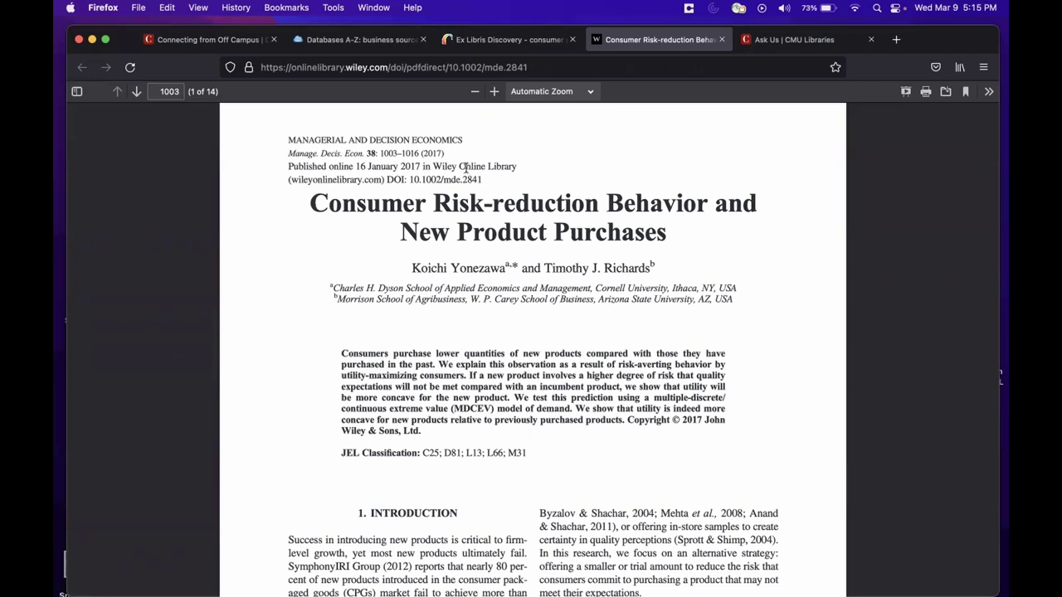
Step: Switch to the Ask Us | CMU Libraries tab and point out its web address
left_click(771, 39)
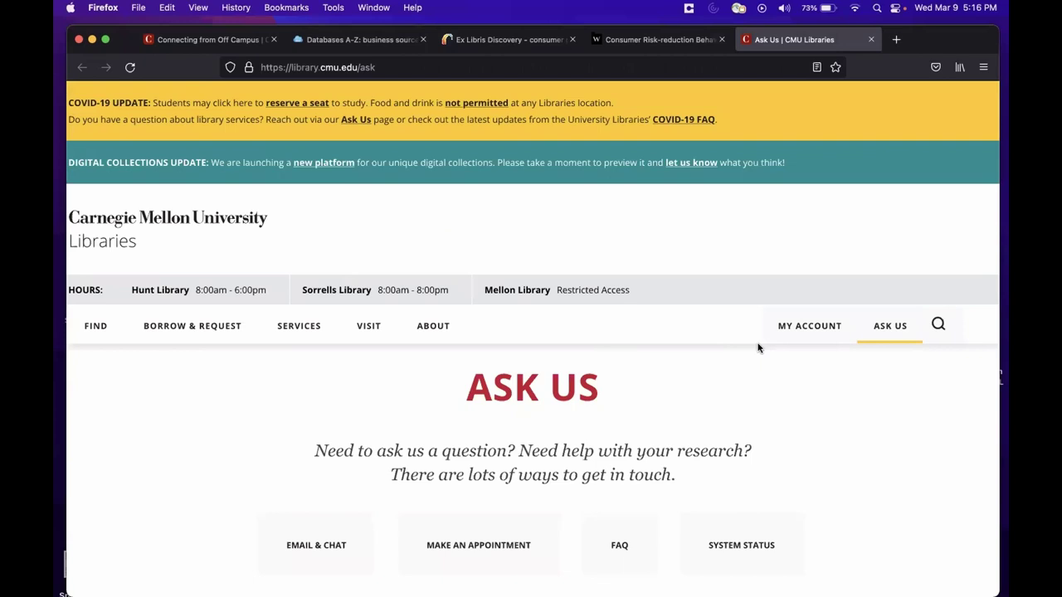
left_click(405, 66)
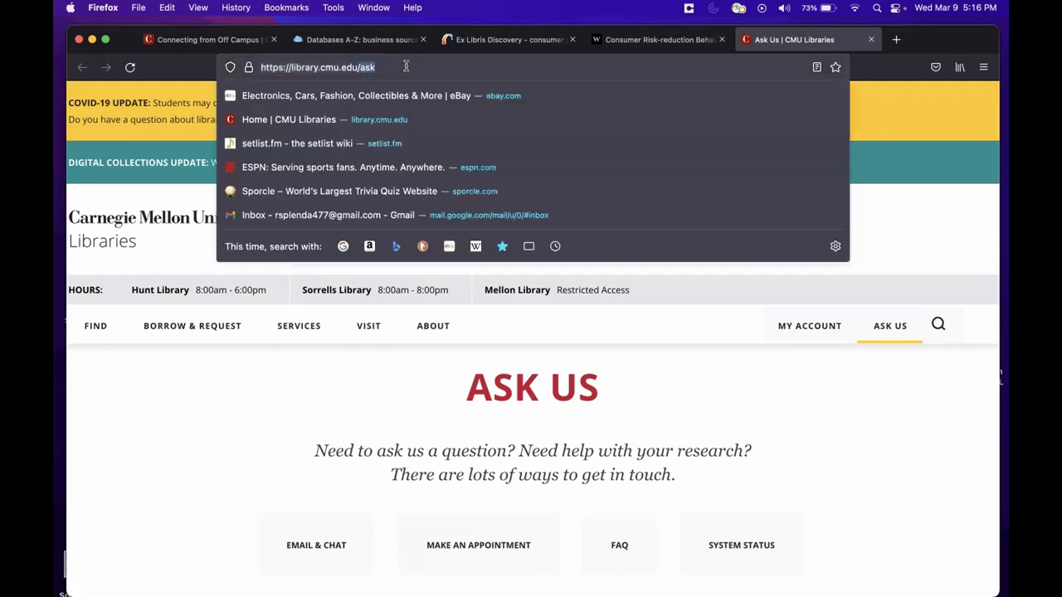
left_click(191, 387)
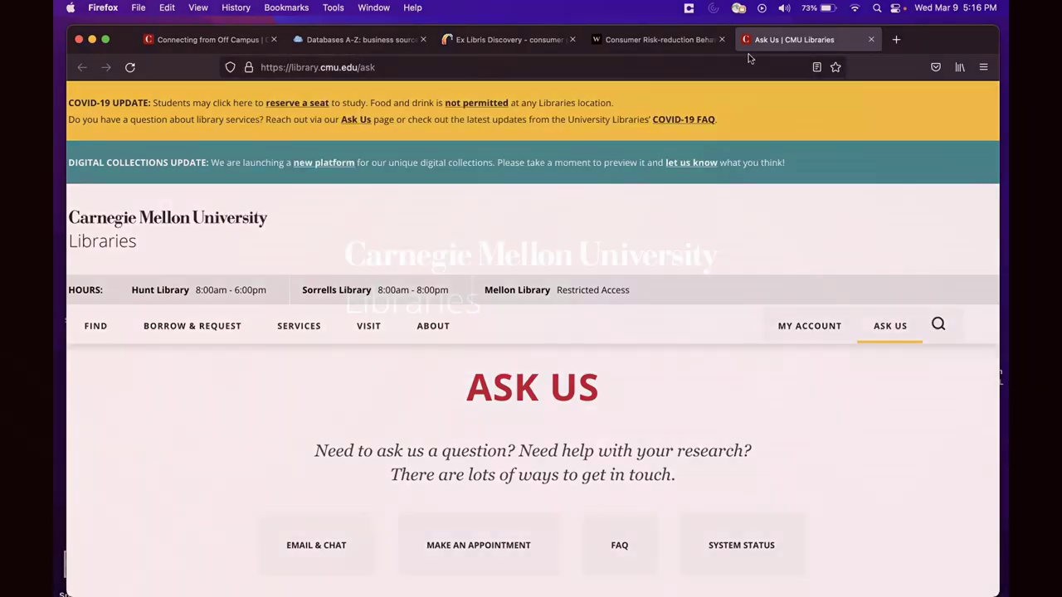